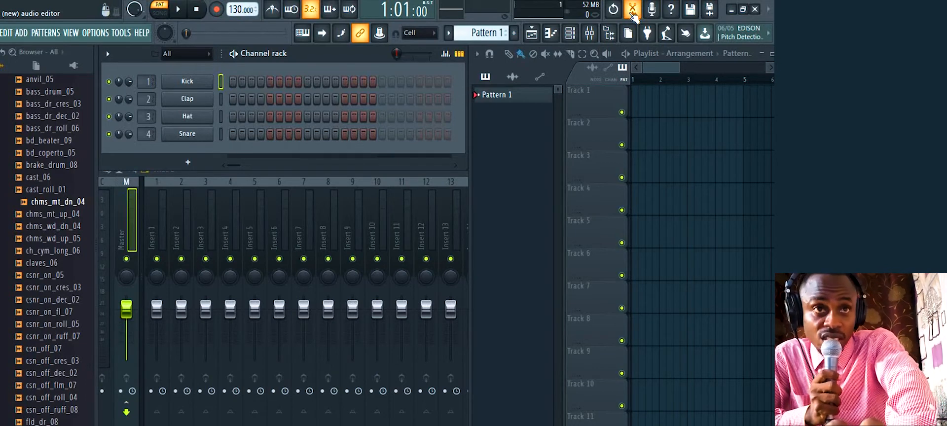
Open the Edison editor and bring up its Open file dialog for loading a sample
{"action": "left_click", "coordinate": [633, 15]}
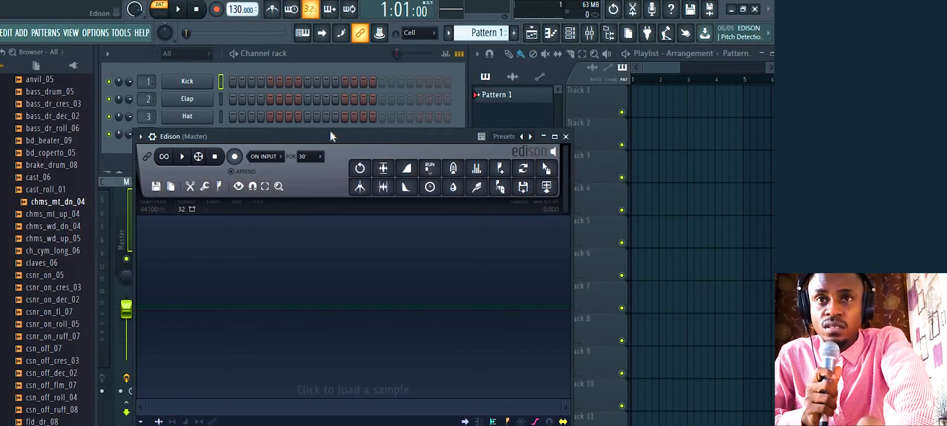
{"action": "left_click", "coordinate": [258, 259]}
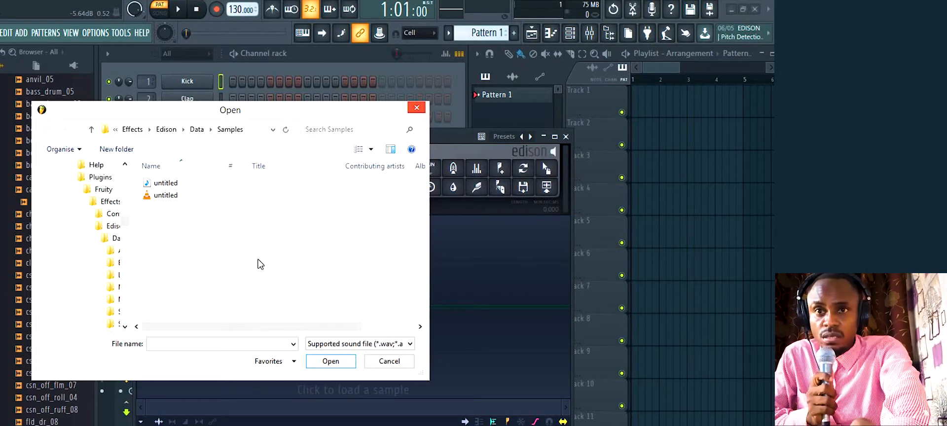
Navigate from Edison's Samples folder to the loops folder in Documents
{"action": "left_click", "coordinate": [92, 130]}
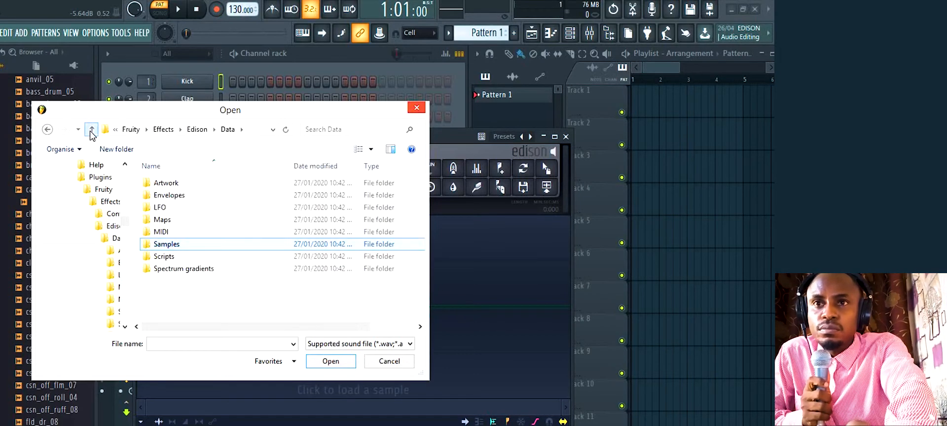
{"action": "left_click", "coordinate": [91, 130]}
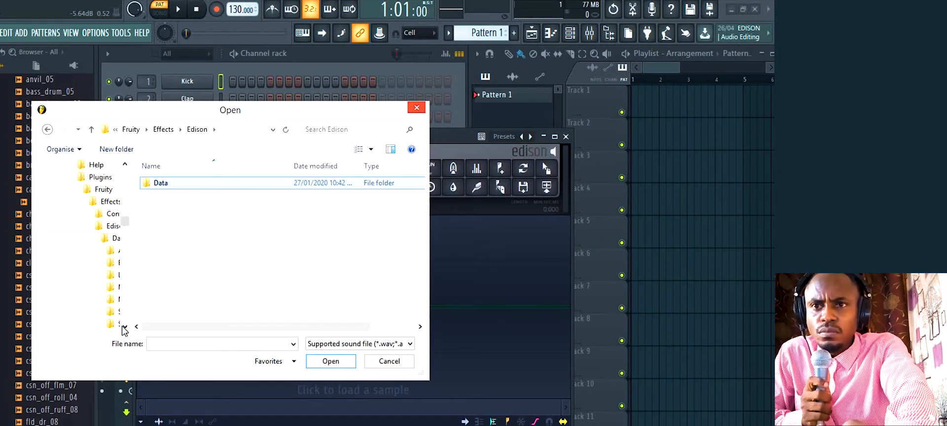
{"action": "left_click_drag", "start_coordinate": [125, 218], "coordinate": [129, 179]}
{"action": "left_click", "coordinate": [94, 271]}
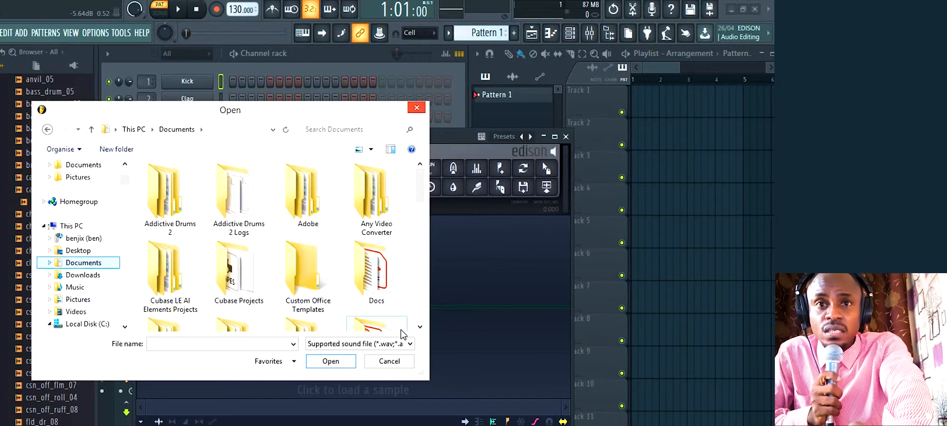
{"action": "left_click", "coordinate": [421, 328]}
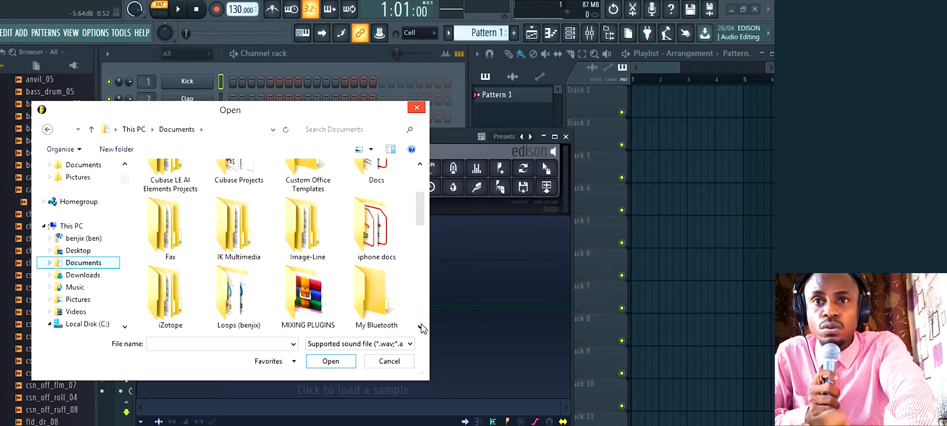
{"action": "double_click", "coordinate": [237, 292]}
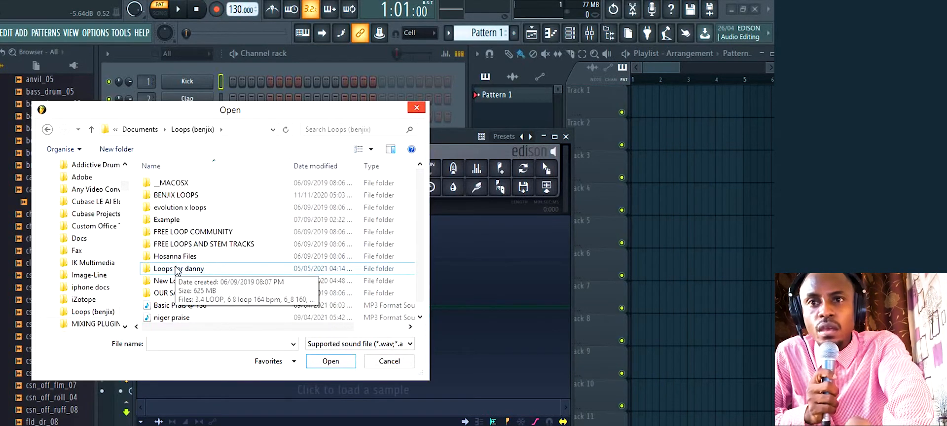
Find Atmosphere Shift Loops in the loops subfolder and load it into Edison
{"action": "scroll", "coordinate": [177, 271], "scroll_direction": "down", "scroll_amount": 1}
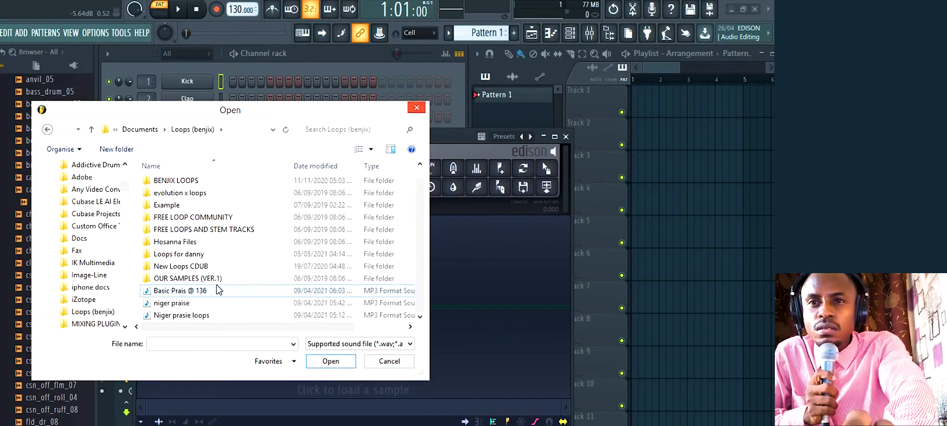
{"action": "double_click", "coordinate": [195, 267]}
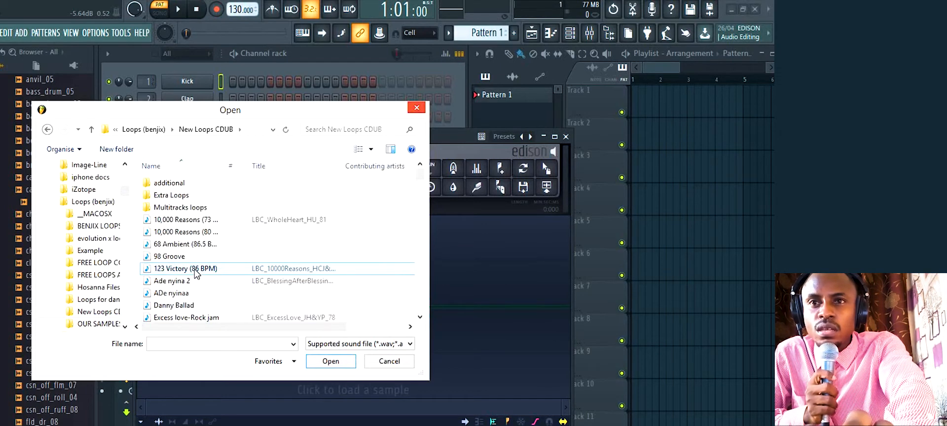
{"action": "left_click", "coordinate": [47, 130]}
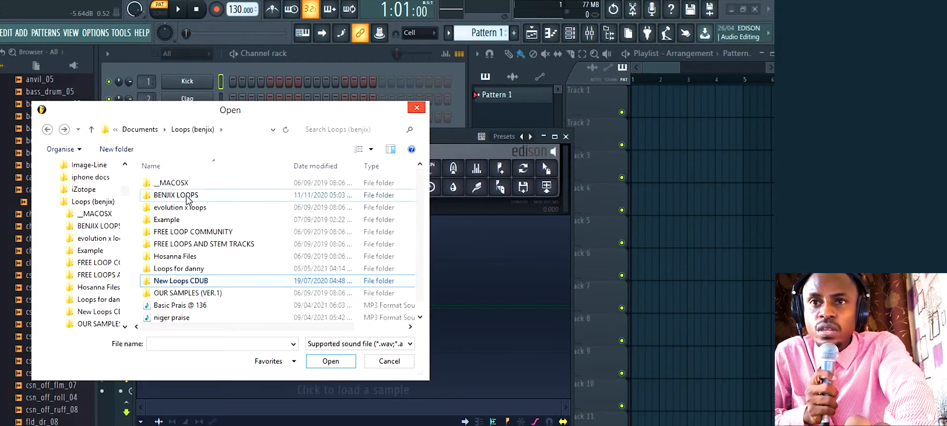
{"action": "double_click", "coordinate": [187, 197]}
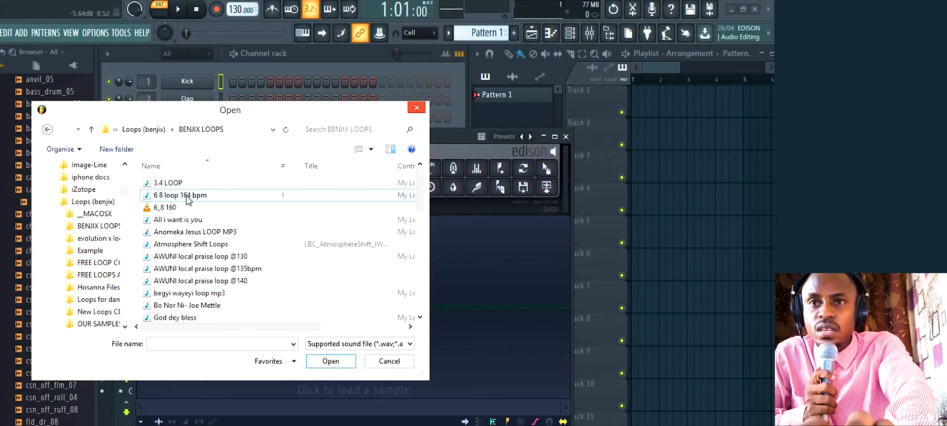
{"action": "left_click", "coordinate": [228, 306]}
{"action": "scroll", "coordinate": [228, 307], "scroll_direction": "down", "scroll_amount": 5}
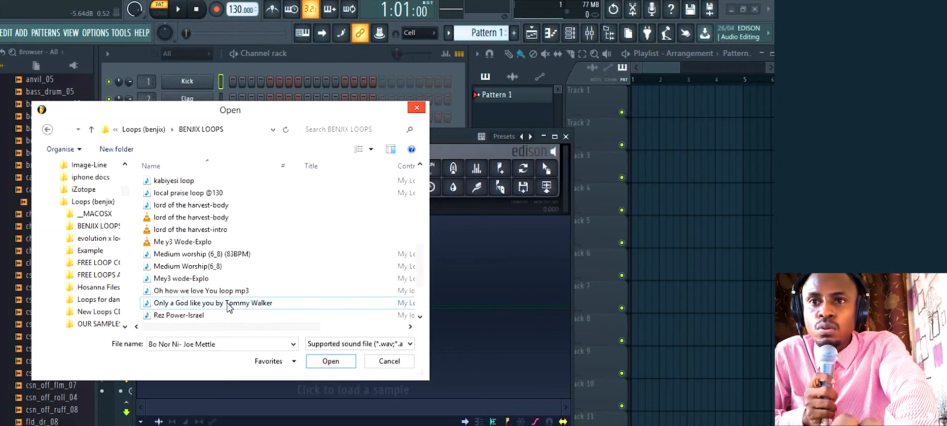
{"action": "scroll", "coordinate": [228, 307], "scroll_direction": "down", "scroll_amount": 2}
{"action": "scroll", "coordinate": [228, 307], "scroll_direction": "up", "scroll_amount": 3}
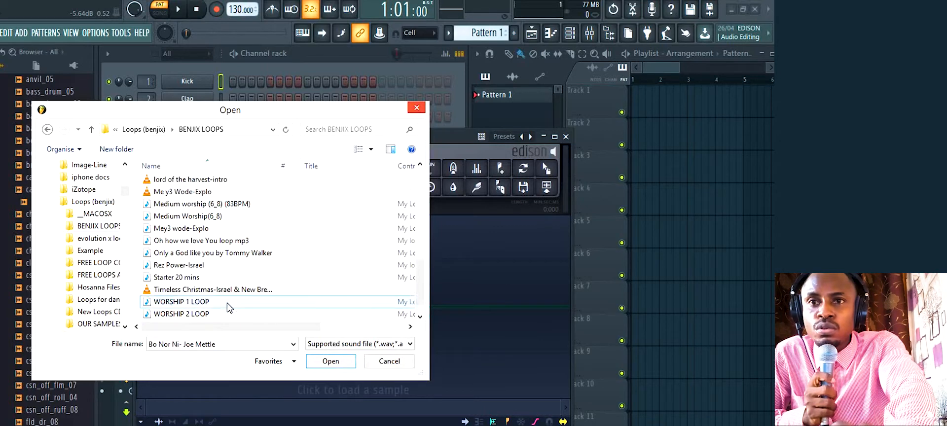
{"action": "scroll", "coordinate": [227, 307], "scroll_direction": "up", "scroll_amount": 6}
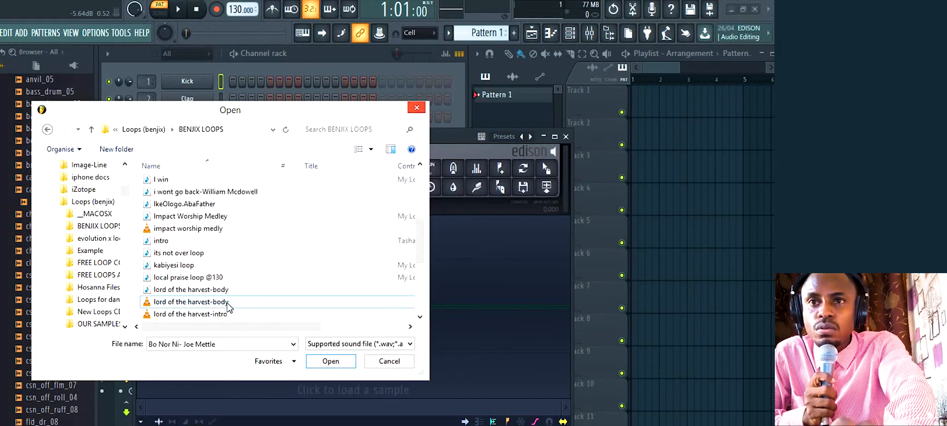
{"action": "scroll", "coordinate": [228, 306], "scroll_direction": "up", "scroll_amount": 2}
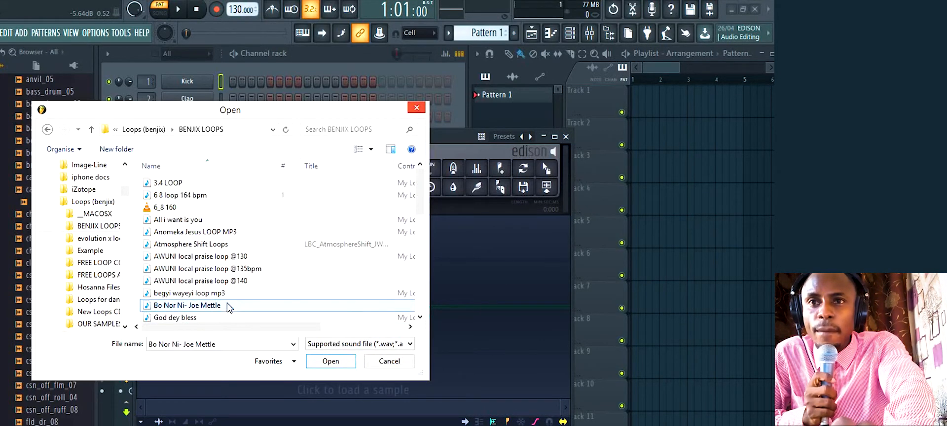
{"action": "double_click", "coordinate": [200, 245]}
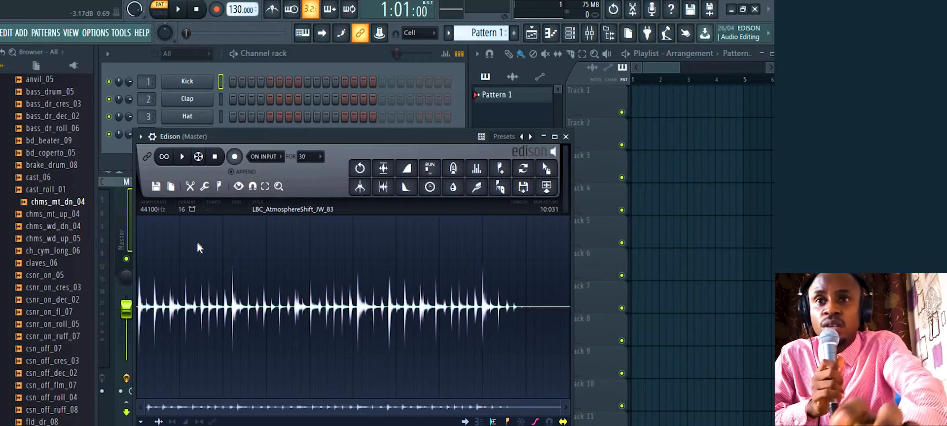
Stop playback and leave the PAT/SONG transport toggle on SONG
{"action": "key", "text": "space"}
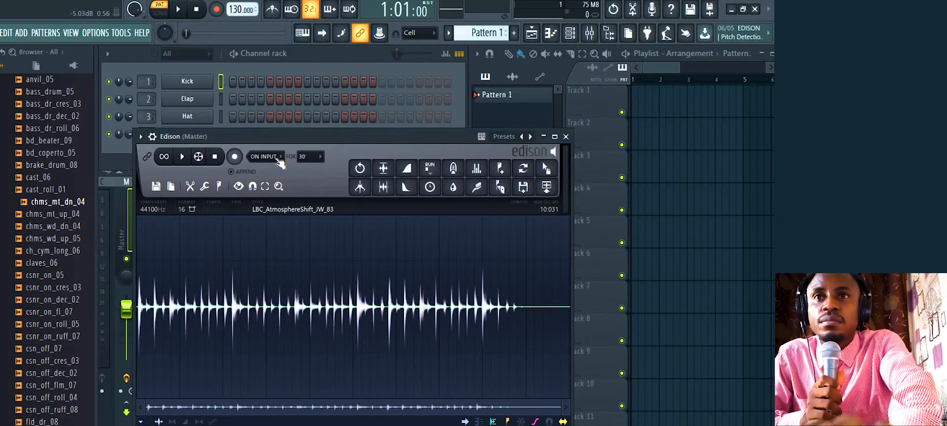
{"action": "left_click", "coordinate": [161, 15]}
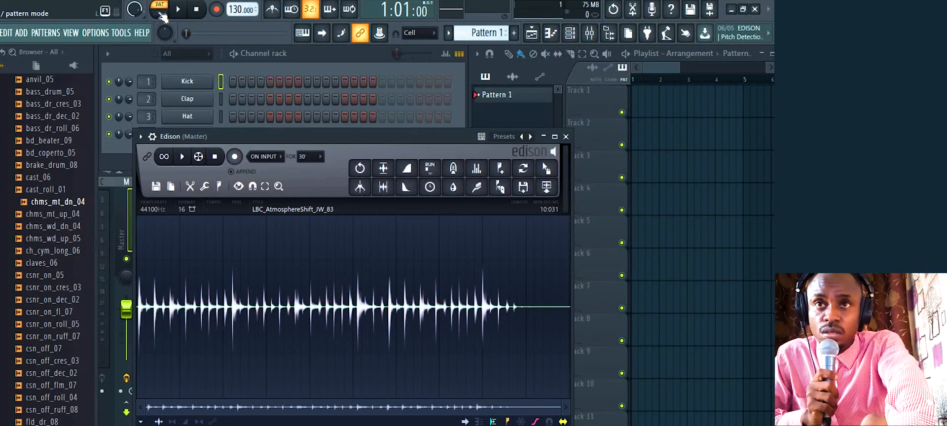
{"action": "left_click", "coordinate": [161, 11]}
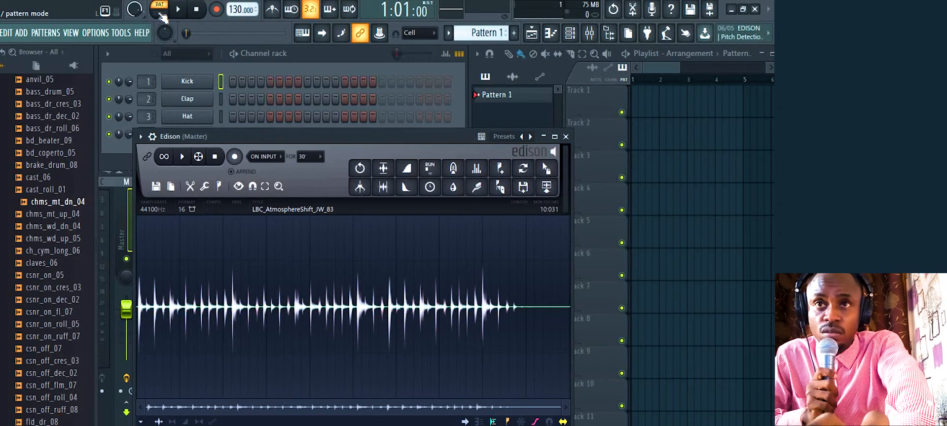
{"action": "left_click", "coordinate": [160, 13]}
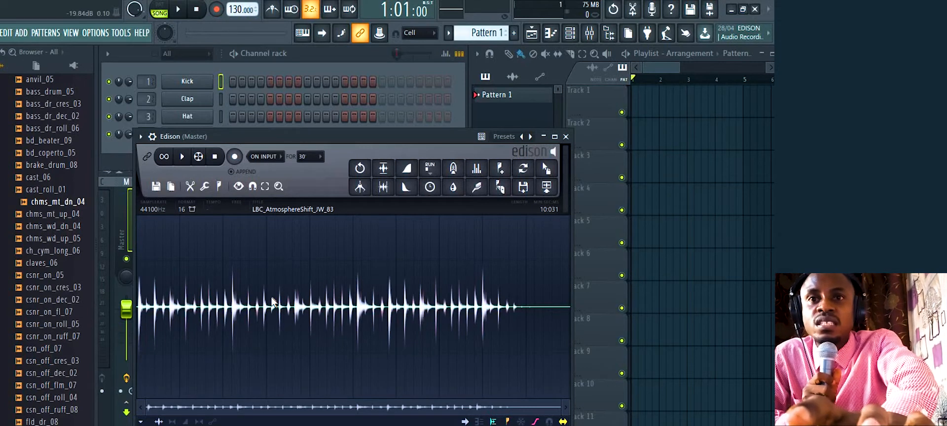
{"action": "key", "text": "space"}
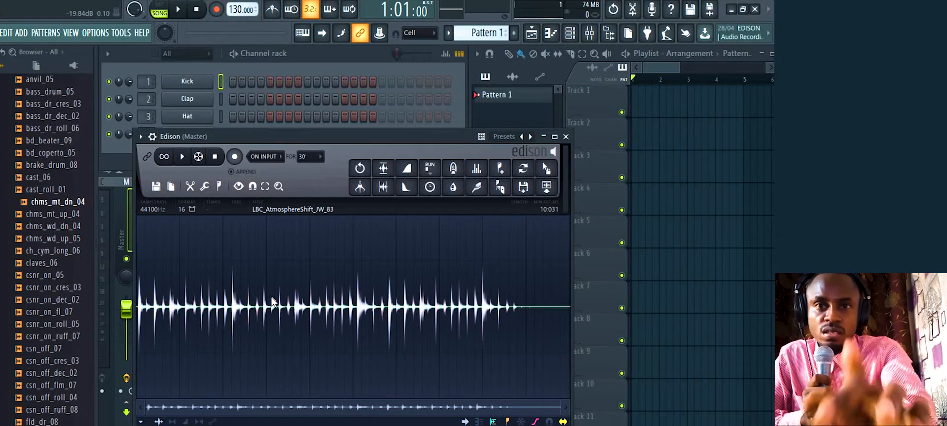
{"action": "key", "text": "space"}
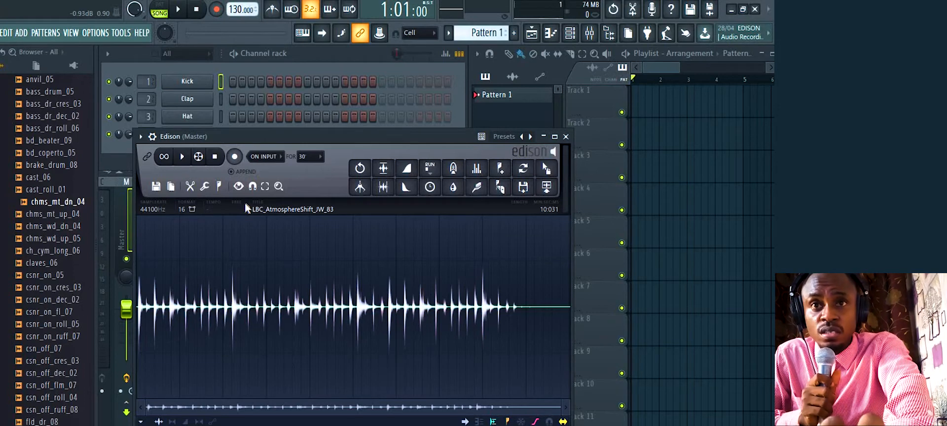
Enable Edison's loop playback and audition the repeating drum loop, then stop it
{"action": "left_click", "coordinate": [164, 158]}
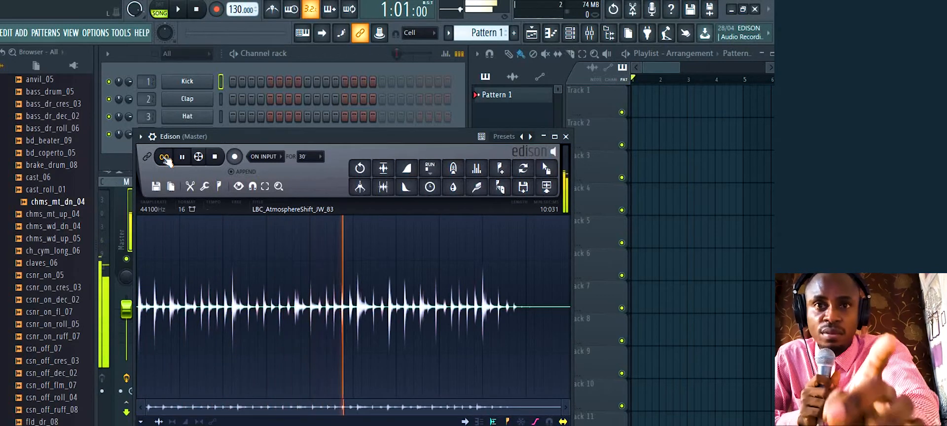
{"action": "key", "text": "space"}
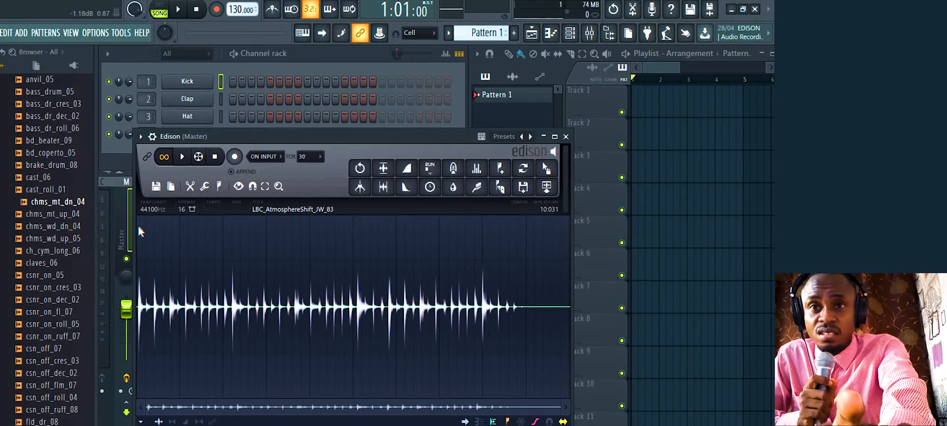
{"action": "key", "text": "space"}
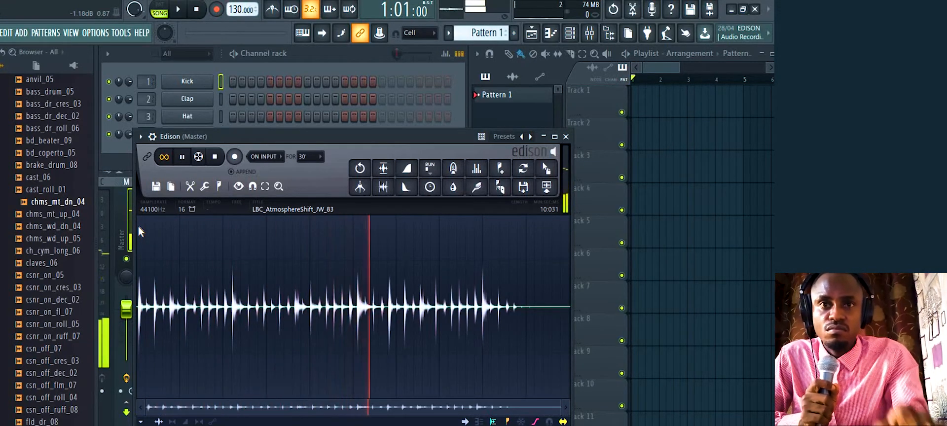
{"action": "key", "text": "space"}
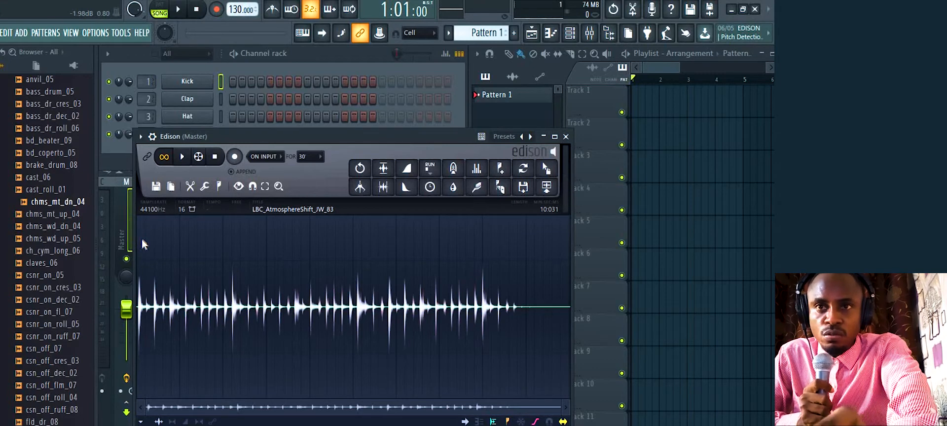
Select the drum loop from 0.000 to about 5.9 s and play the selection
{"action": "left_click_drag", "start_coordinate": [141, 244], "coordinate": [274, 267]}
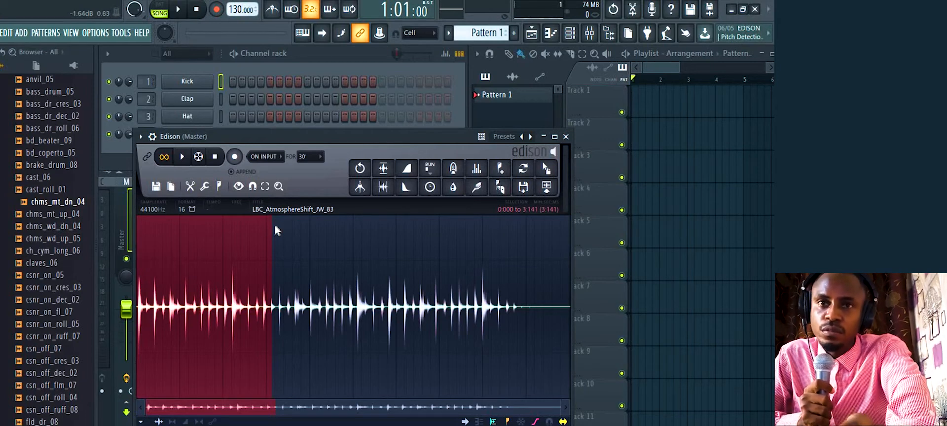
{"action": "left_click_drag", "start_coordinate": [273, 230], "coordinate": [393, 248]}
{"action": "key", "text": "space"}
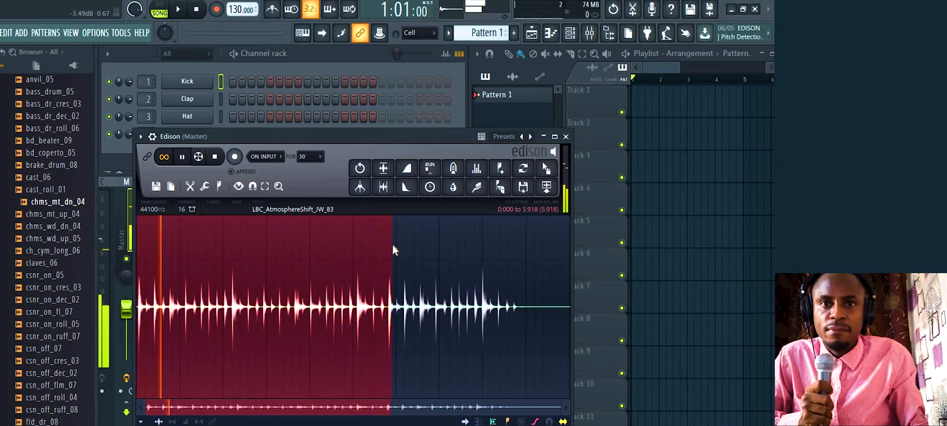
{"action": "key", "text": "space"}
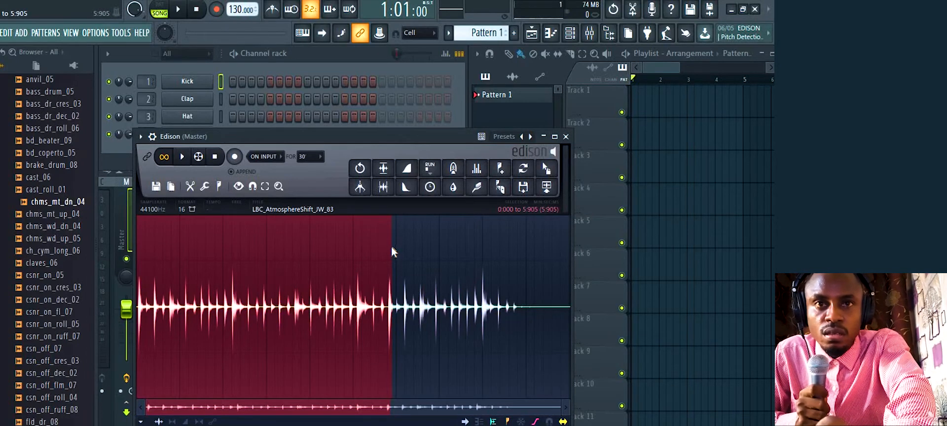
Pull the selection end in to 5.837 and loop-play it to check the timing
{"action": "left_click_drag", "start_coordinate": [392, 247], "coordinate": [391, 249]}
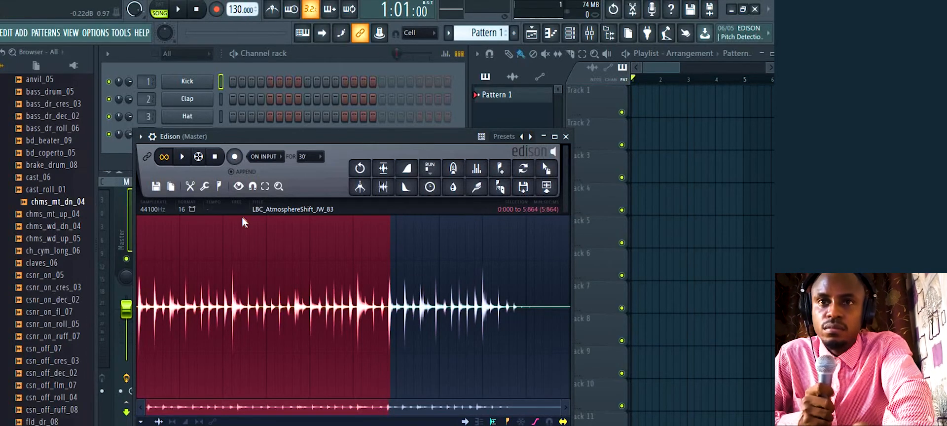
{"action": "key", "text": "space"}
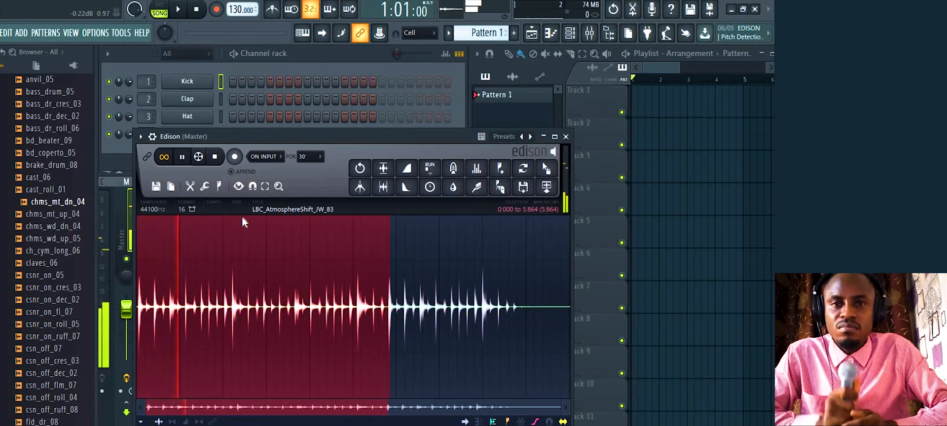
{"action": "key", "text": "space"}
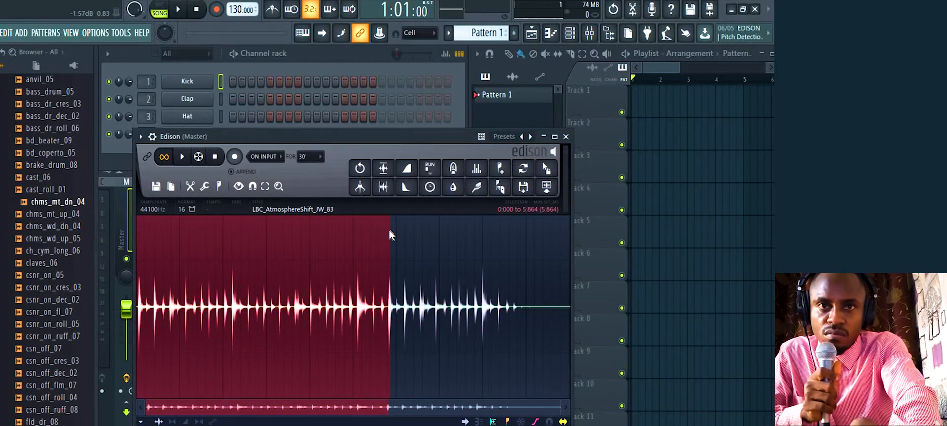
{"action": "left_click_drag", "start_coordinate": [390, 231], "coordinate": [390, 231]}
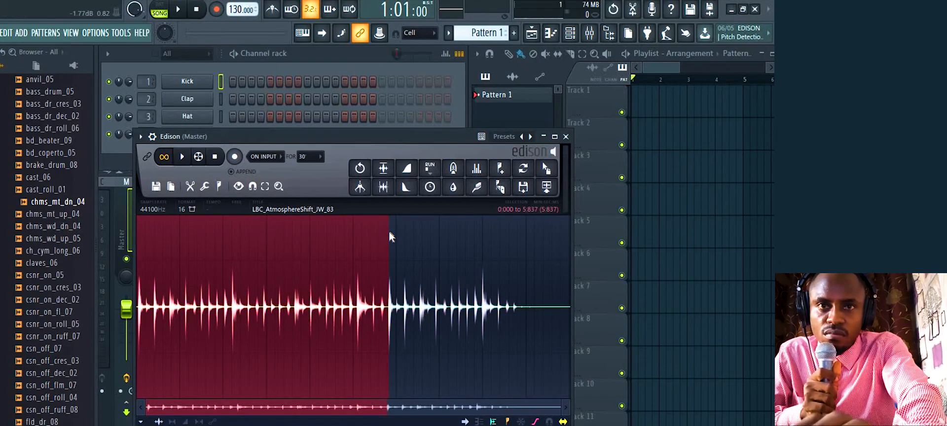
{"action": "key", "text": "space"}
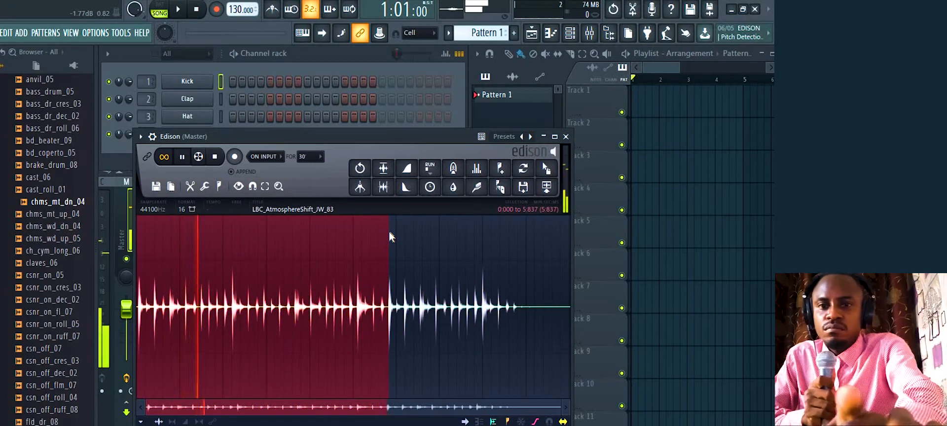
{"action": "key", "text": "space"}
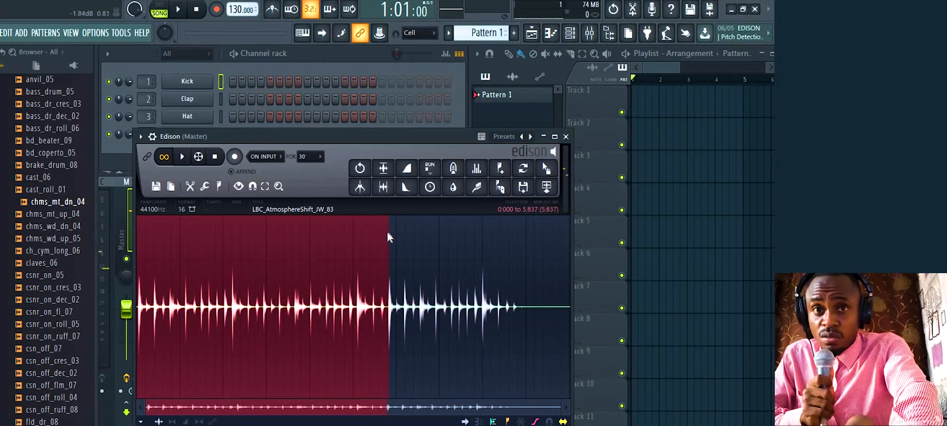
Fine-tune the selection end to 5.797 while looping until it repeats cleanly
{"action": "left_click_drag", "start_coordinate": [389, 237], "coordinate": [388, 236]}
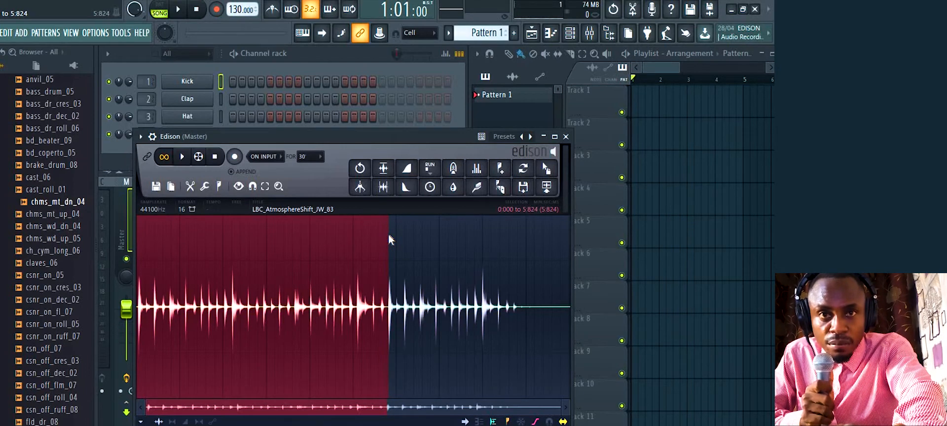
{"action": "key", "text": "space"}
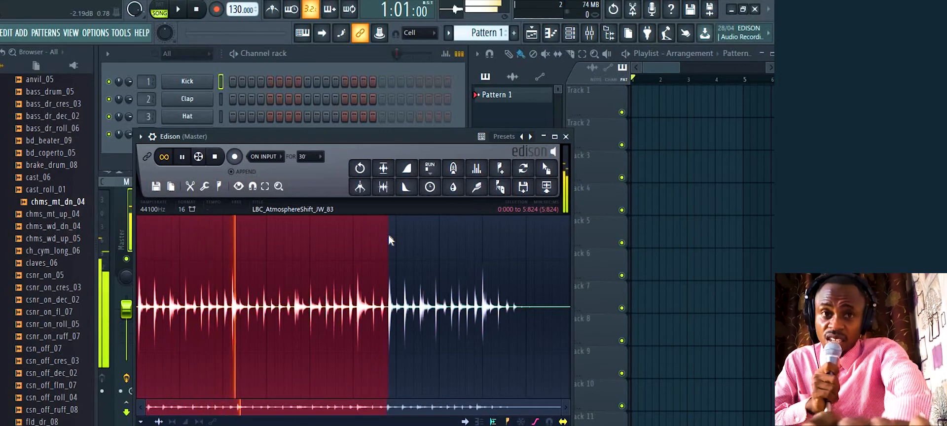
{"action": "left_click_drag", "start_coordinate": [389, 241], "coordinate": [387, 241]}
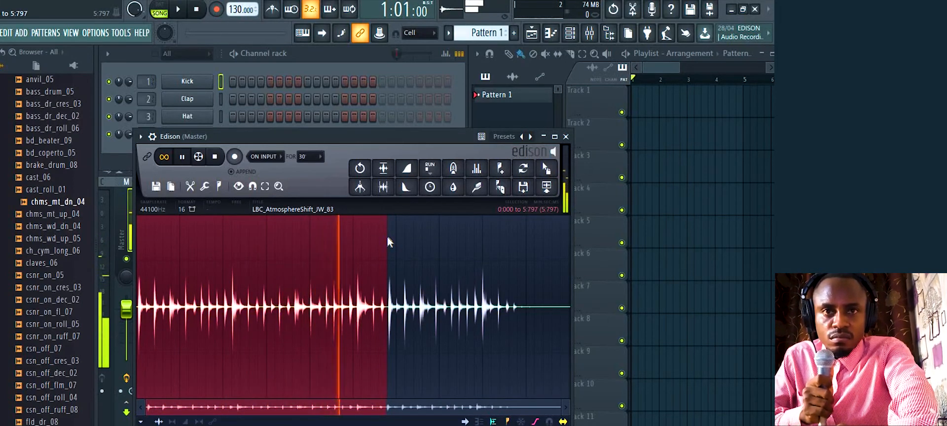
{"action": "left_click_drag", "start_coordinate": [388, 237], "coordinate": [386, 236]}
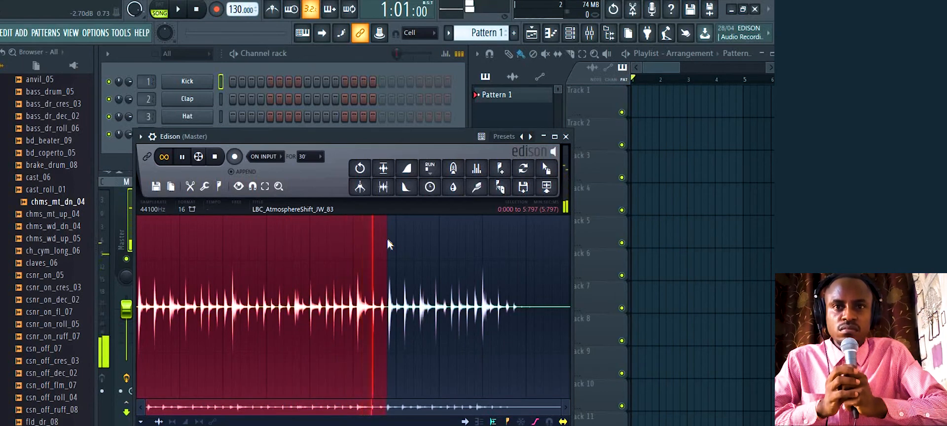
{"action": "key", "text": "space"}
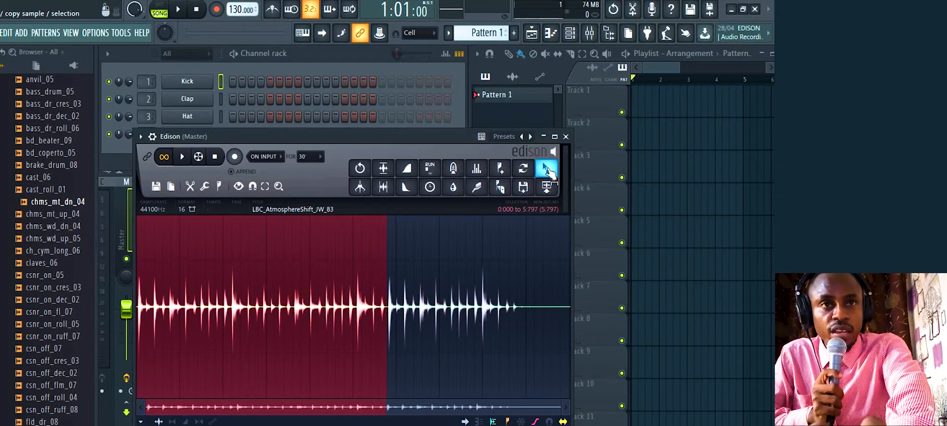
Drag the trimmed selection onto Playlist Track 1 as Atmosphere Shift Loops_4 and listen
{"action": "left_click_drag", "start_coordinate": [547, 171], "coordinate": [634, 94]}
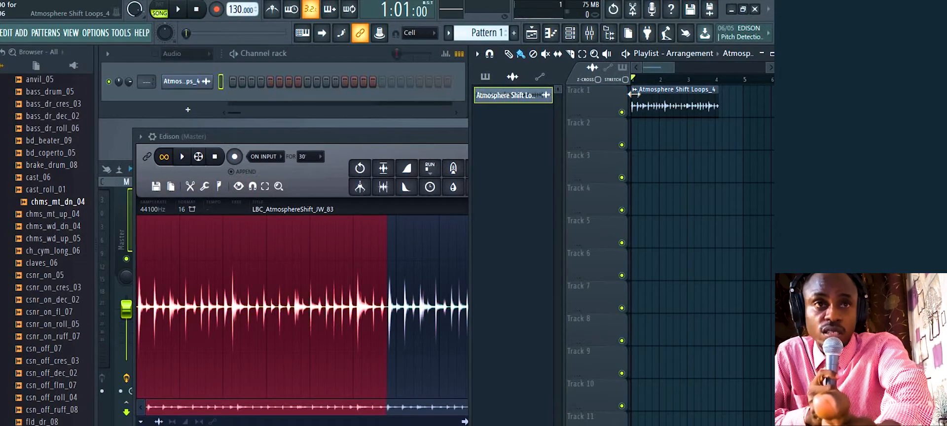
{"action": "key", "text": "space"}
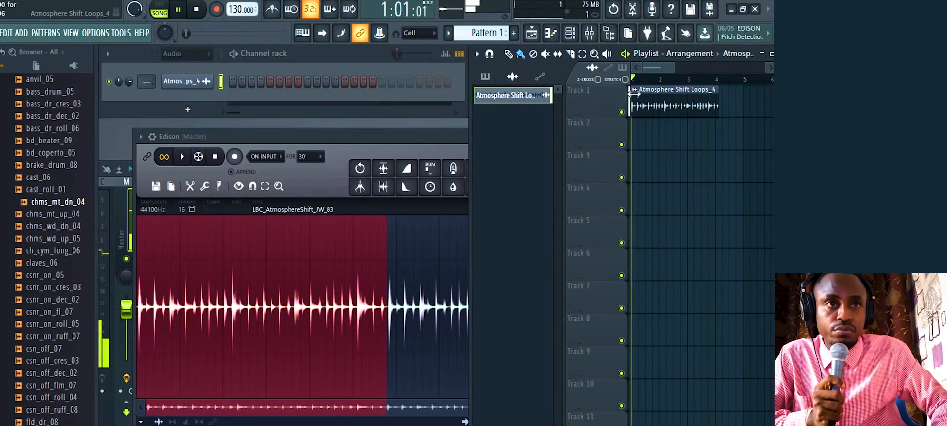
{"action": "key", "text": "space"}
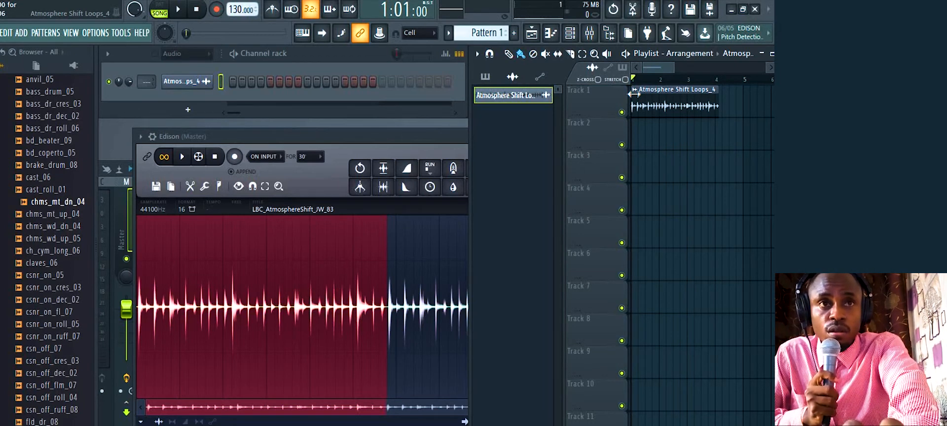
Play the song while dragging the tempo to 123 and 118, then set it to 125
{"action": "key", "text": "space"}
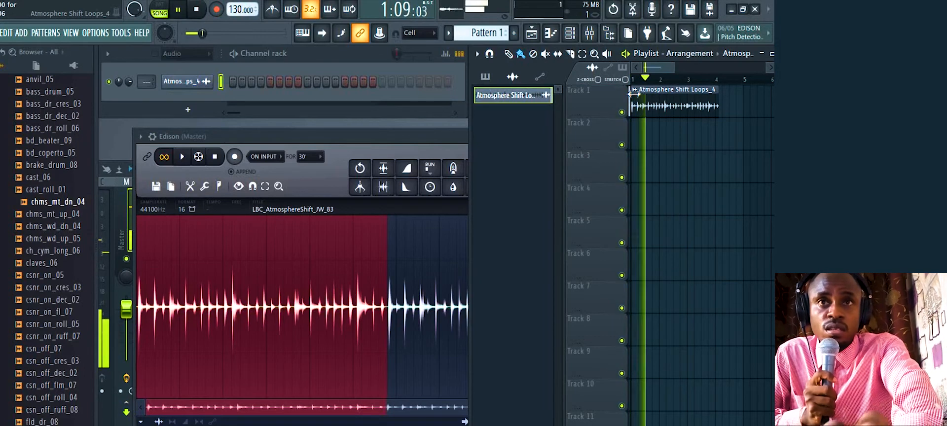
{"action": "key", "text": "space"}
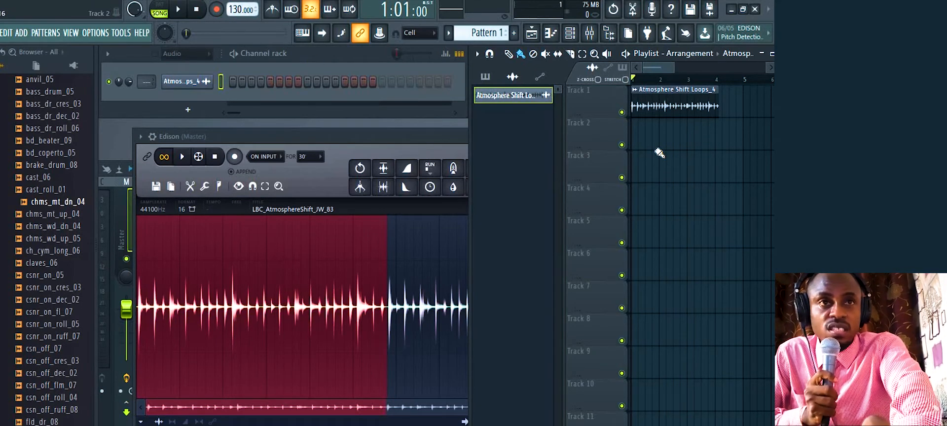
{"action": "key", "text": "space"}
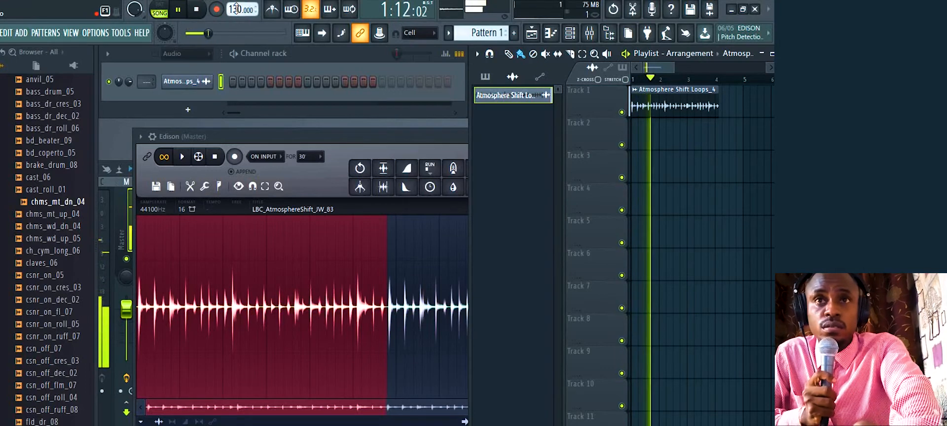
{"action": "left_click_drag", "start_coordinate": [236, 8], "coordinate": [237, 15]}
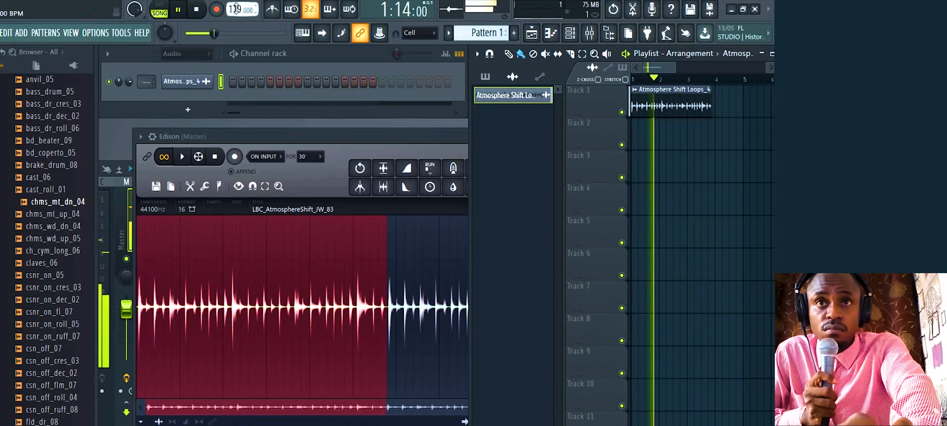
{"action": "left_click_drag", "start_coordinate": [236, 8], "coordinate": [236, 12]}
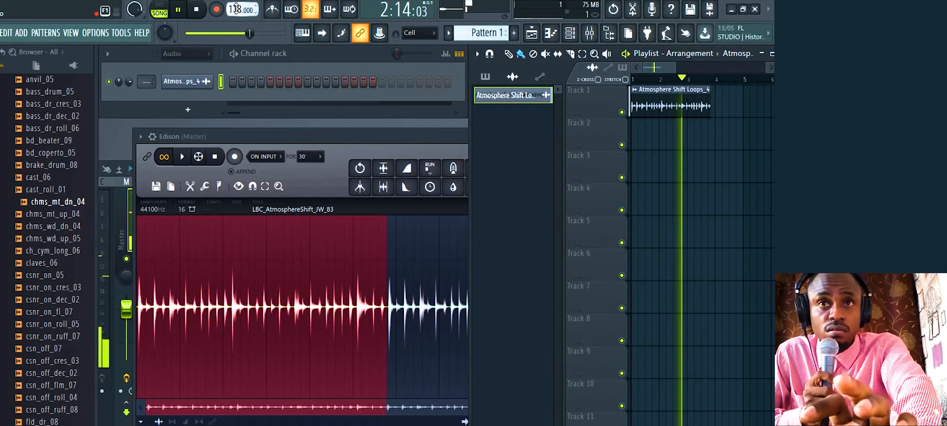
{"action": "left_click_drag", "start_coordinate": [236, 12], "coordinate": [236, 8]}
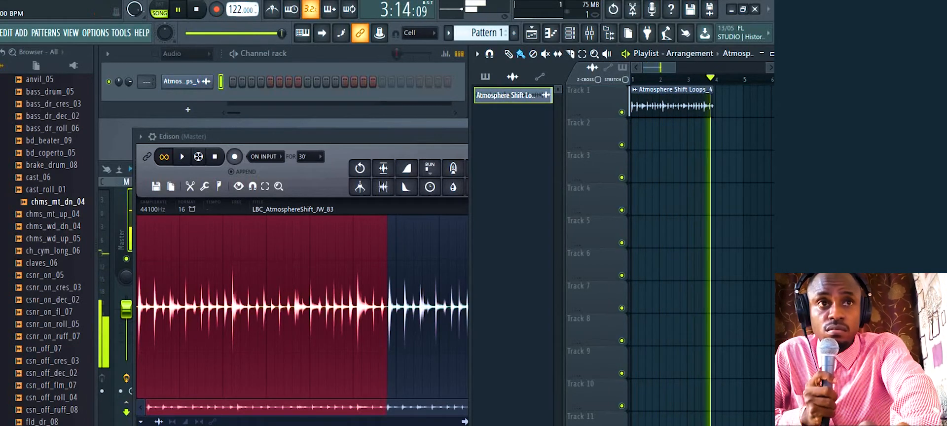
{"action": "key", "text": "space"}
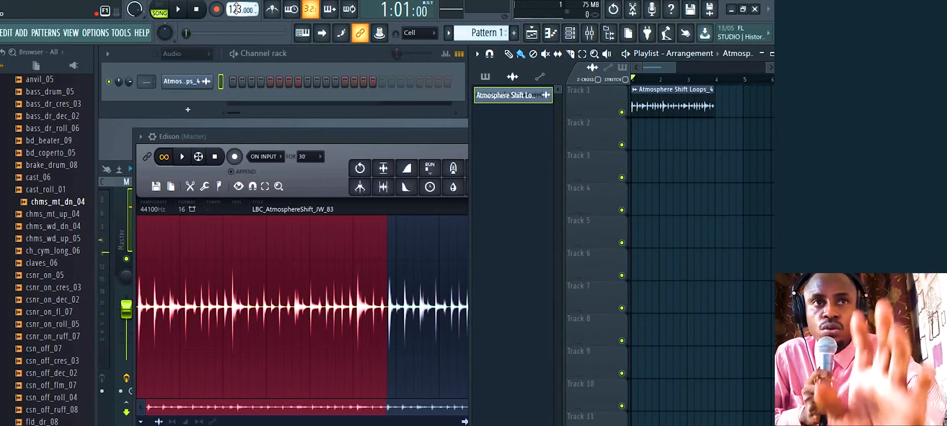
{"action": "left_click_drag", "start_coordinate": [236, 10], "coordinate": [236, 8]}
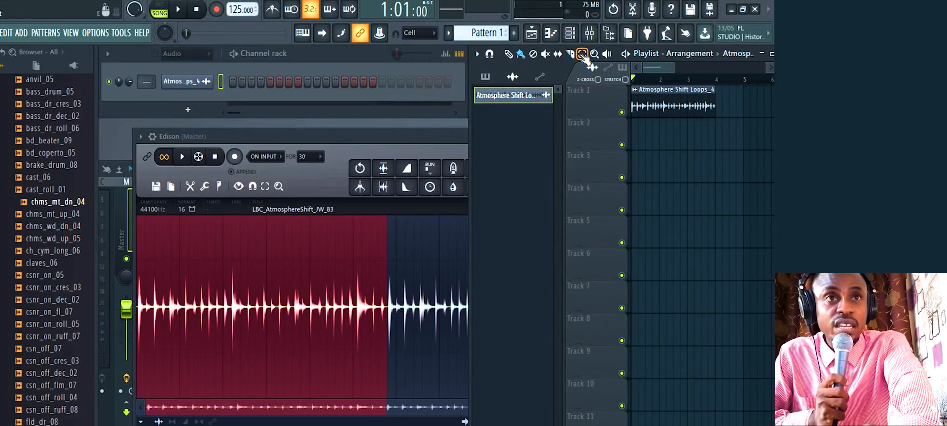
Open the loop's channel settings and send its sample to Edison via Channel > Sample > Edit
{"action": "double_click", "coordinate": [661, 90]}
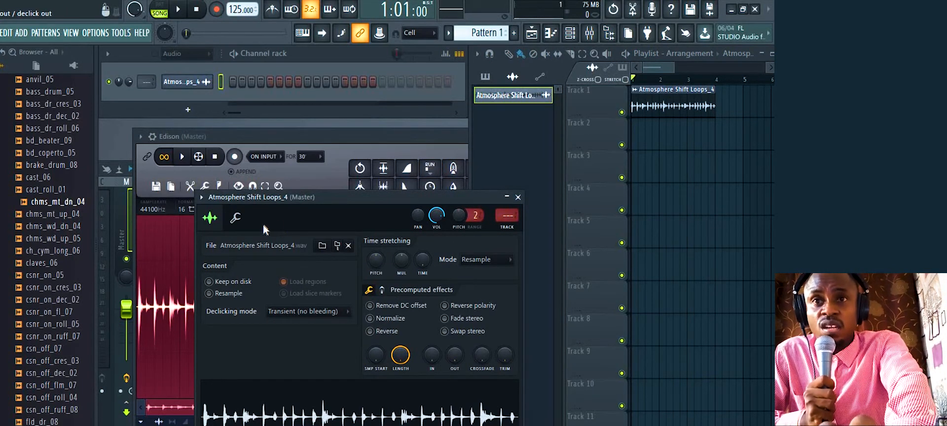
{"action": "left_click", "coordinate": [201, 198]}
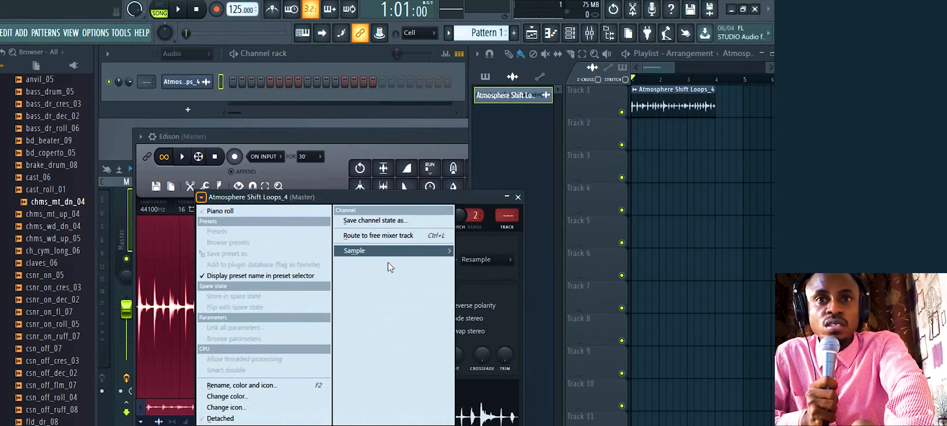
{"action": "mouse_move", "coordinate": [390, 253]}
{"action": "left_click", "coordinate": [490, 274]}
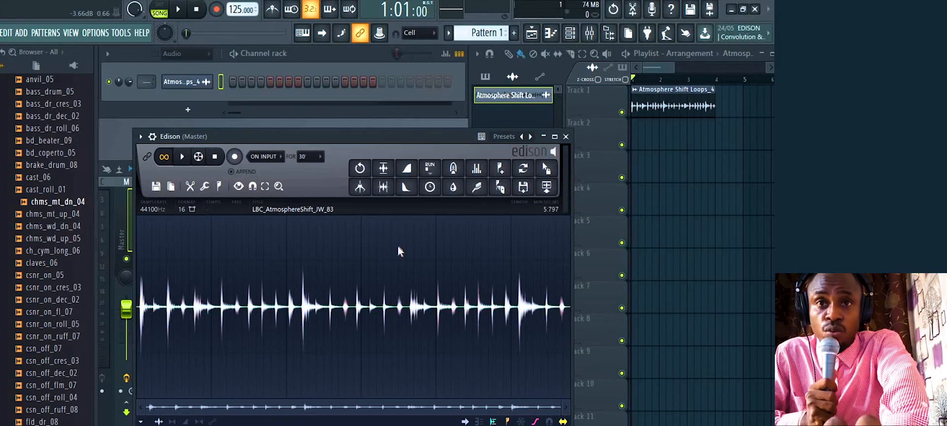
In Edison's sample properties, enable Tempo-sync, set tempo to 83 BPM, autodetect, and accept
{"action": "right_click", "coordinate": [320, 246]}
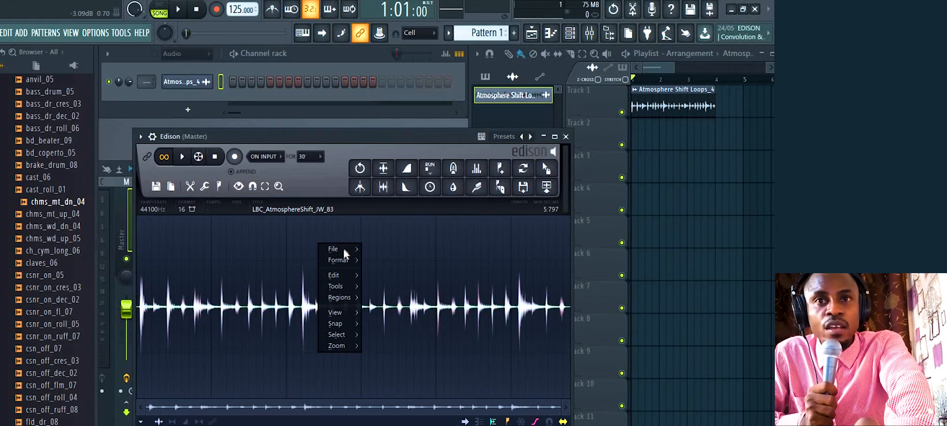
{"action": "mouse_move", "coordinate": [342, 259]}
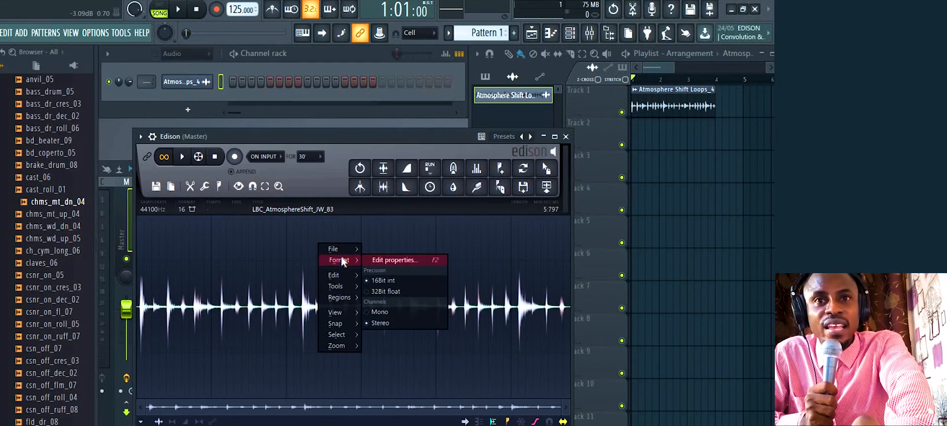
{"action": "left_click", "coordinate": [388, 260]}
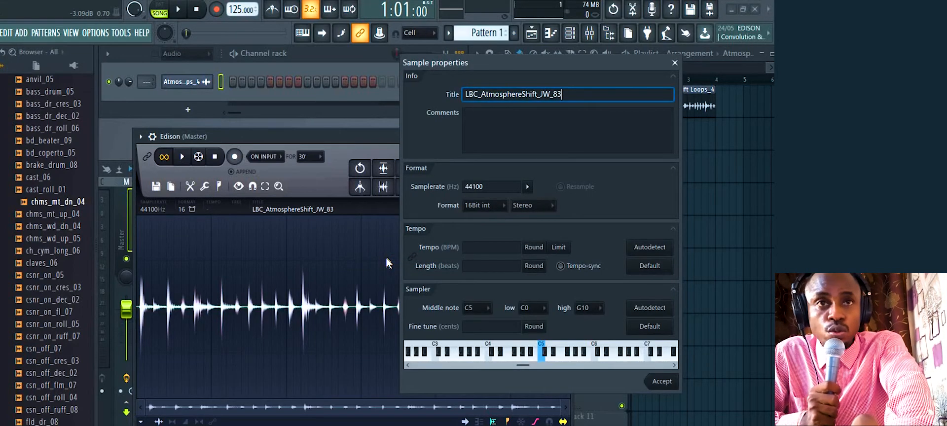
{"action": "left_click", "coordinate": [563, 267]}
{"action": "left_click", "coordinate": [491, 248]}
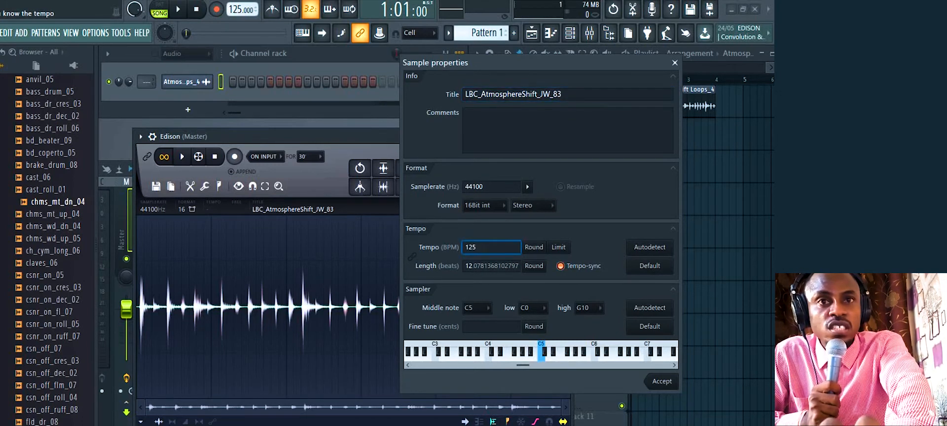
{"action": "key", "text": "BackSpace"}
{"action": "key", "text": "BackSpace"}
{"action": "key", "text": "BackSpace"}
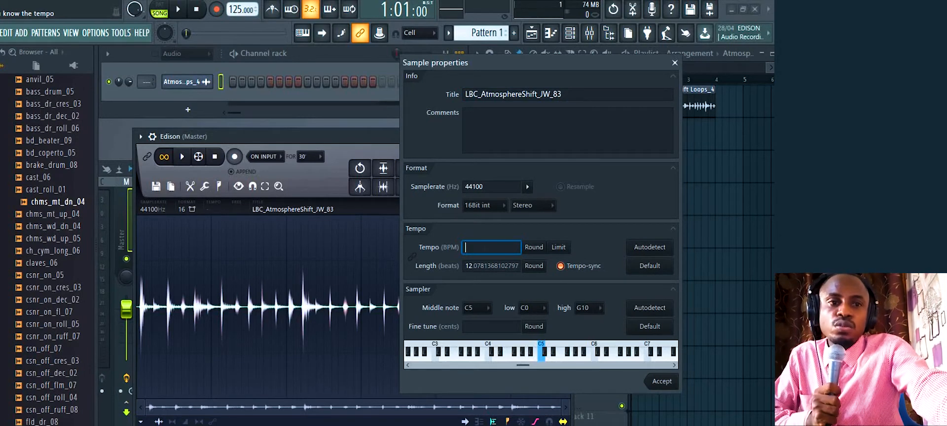
{"action": "type", "text": "8"}
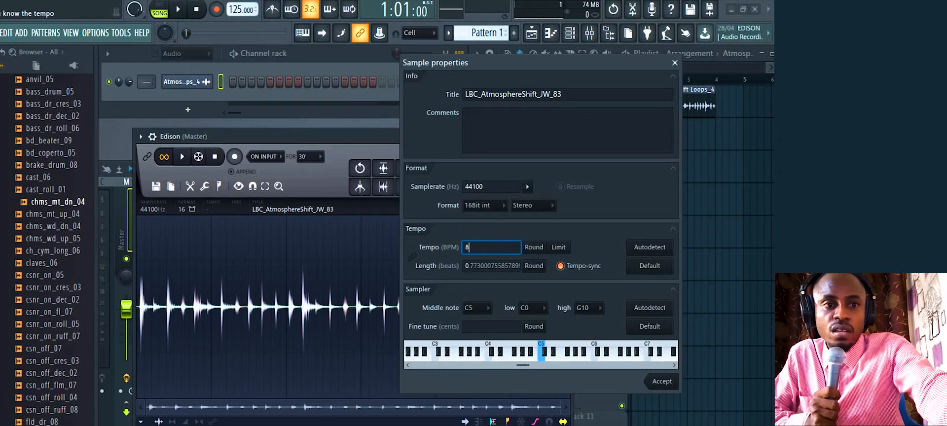
{"action": "type", "text": "3"}
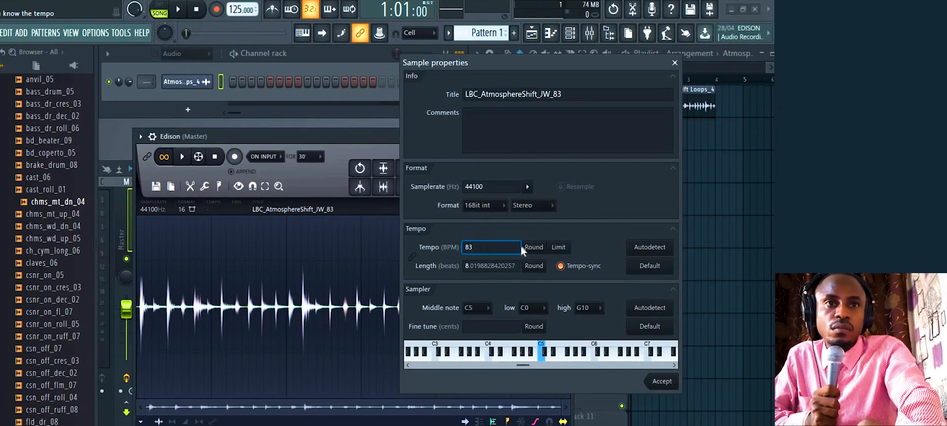
{"action": "left_click", "coordinate": [648, 310]}
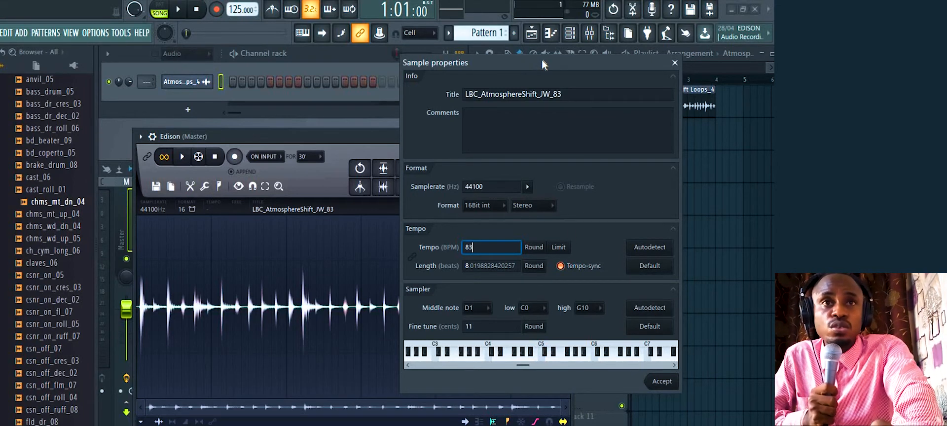
{"action": "left_click_drag", "start_coordinate": [543, 60], "coordinate": [231, 64]}
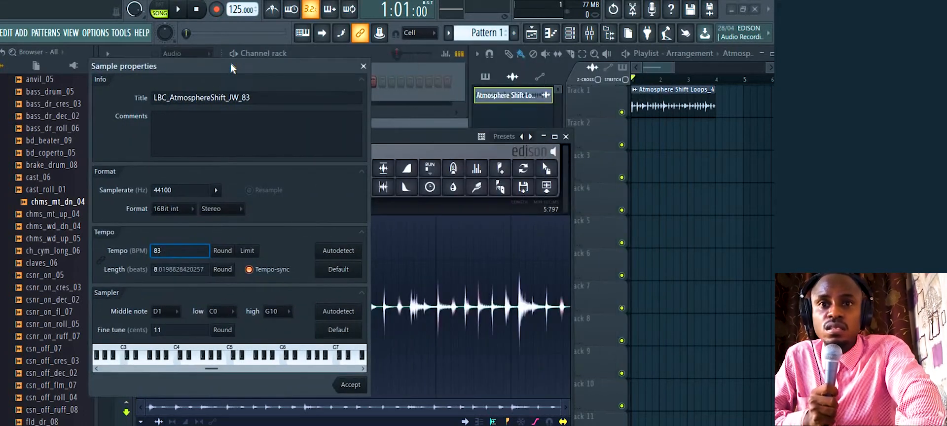
{"action": "left_click", "coordinate": [353, 387]}
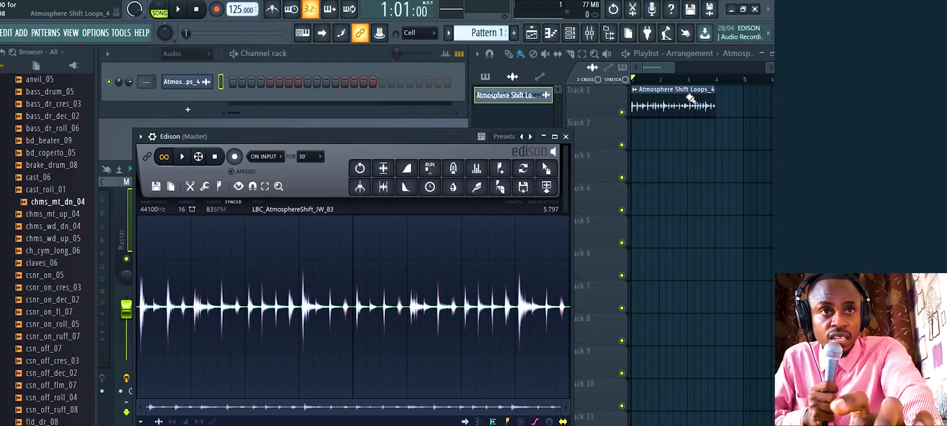
Replace the old Track 1 clip with Edison's tempo-synced Atmosphere Shift Loops_5 loop at bar 1
{"action": "right_click", "coordinate": [690, 97]}
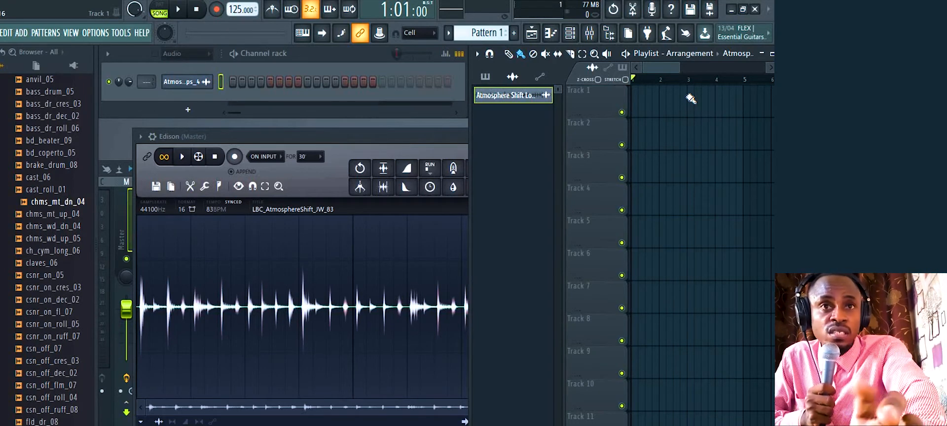
{"action": "left_click", "coordinate": [447, 137]}
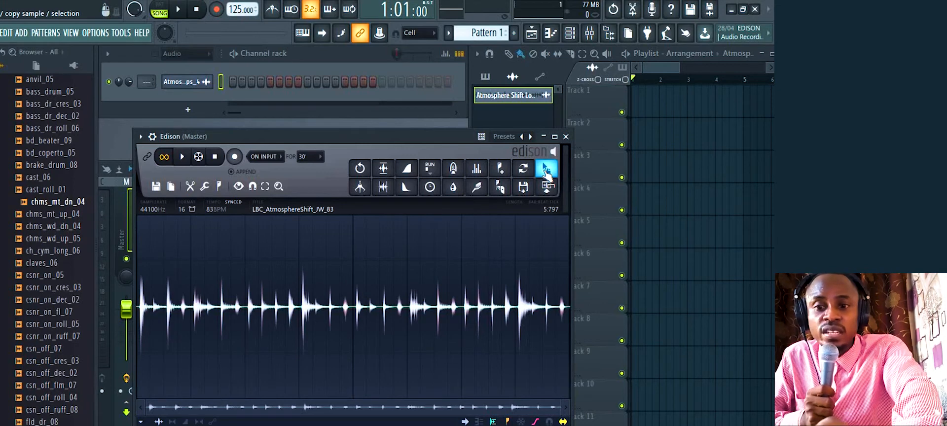
{"action": "left_click_drag", "start_coordinate": [546, 172], "coordinate": [635, 108]}
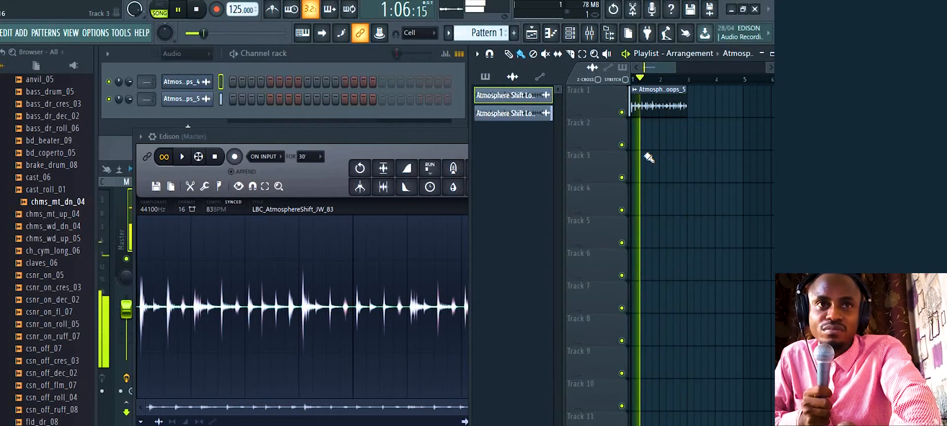
{"action": "key", "text": "space"}
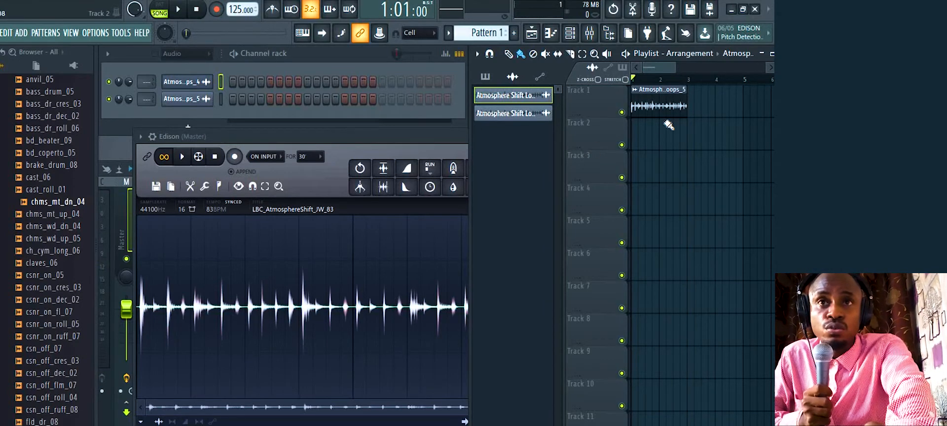
During playback, lower the project tempo, restretch all channels, and raise the master volume
{"action": "key", "text": "space"}
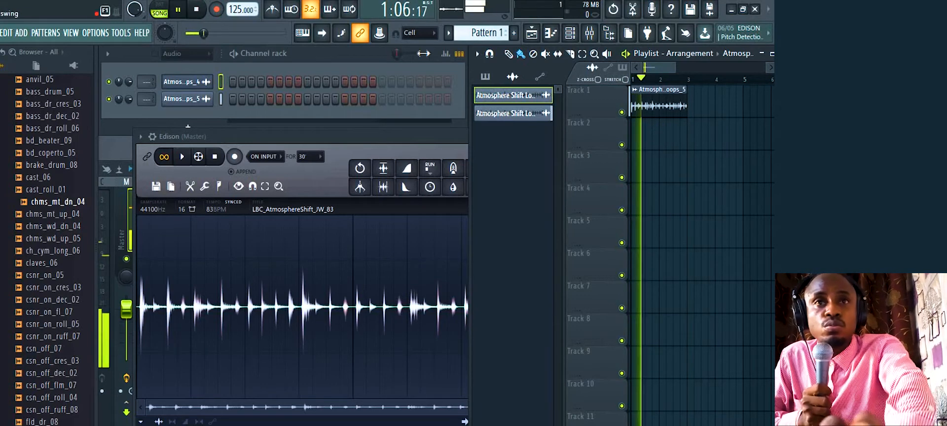
{"action": "left_click_drag", "start_coordinate": [241, 9], "coordinate": [241, 40]}
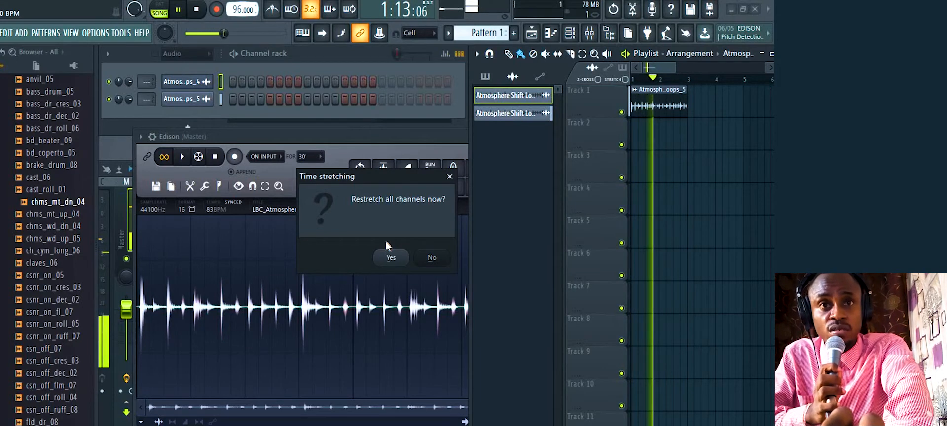
{"action": "left_click", "coordinate": [391, 258]}
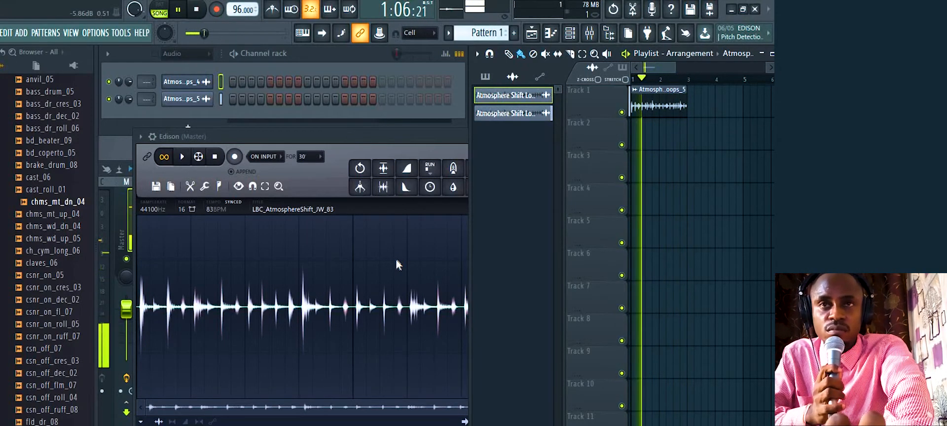
{"action": "left_click_drag", "start_coordinate": [224, 33], "coordinate": [262, 39]}
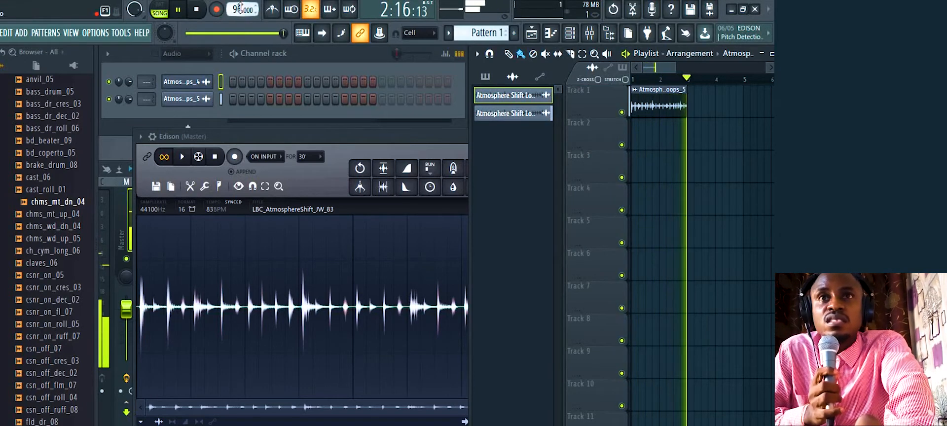
Lower the tempo further to 76 BPM, restretch the loop to match, and stop playback
{"action": "left_click_drag", "start_coordinate": [238, 9], "coordinate": [238, 24]}
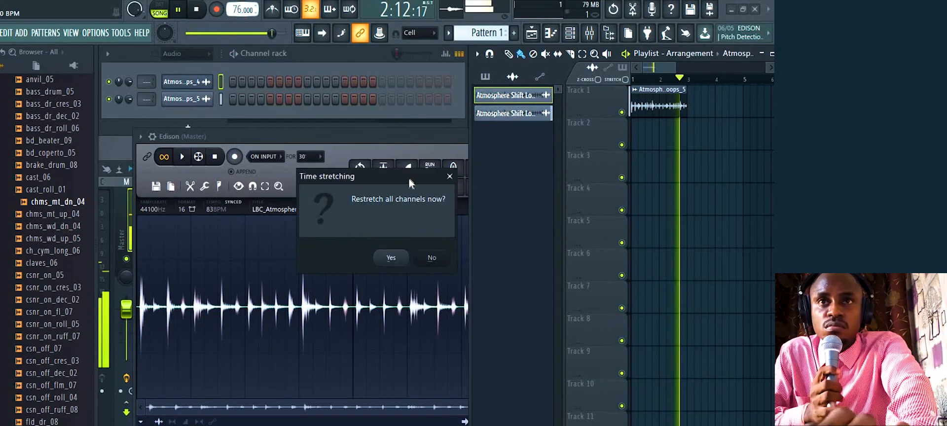
{"action": "left_click", "coordinate": [397, 260]}
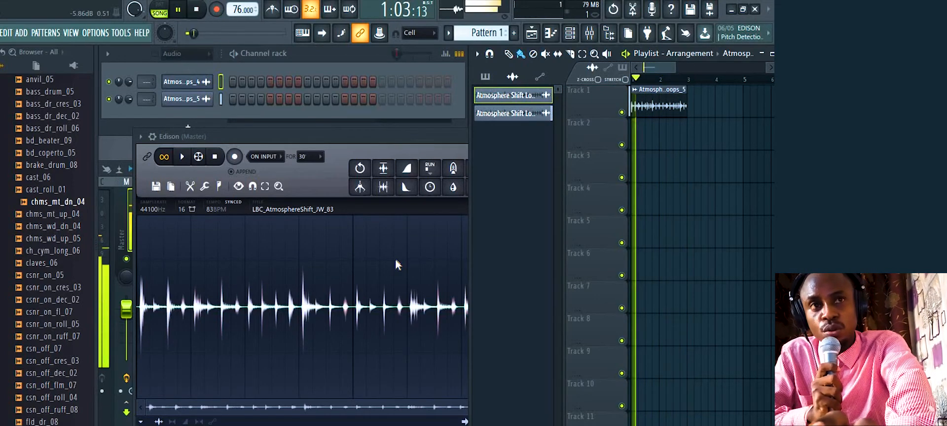
{"action": "key", "text": "space"}
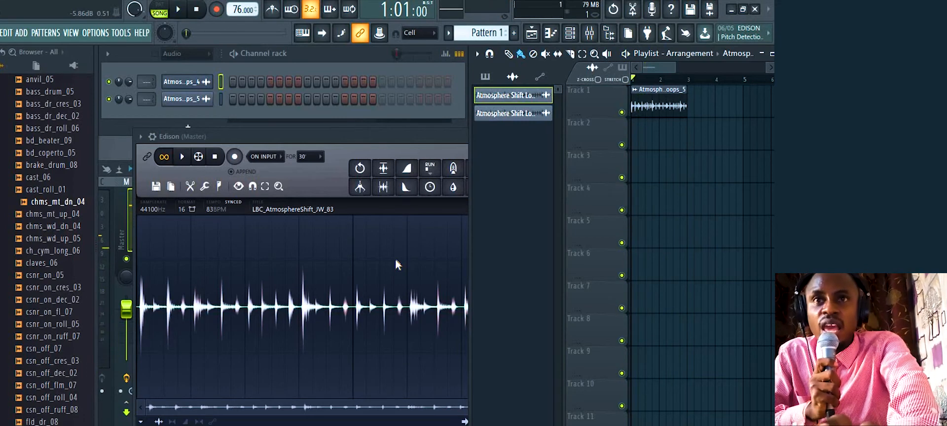